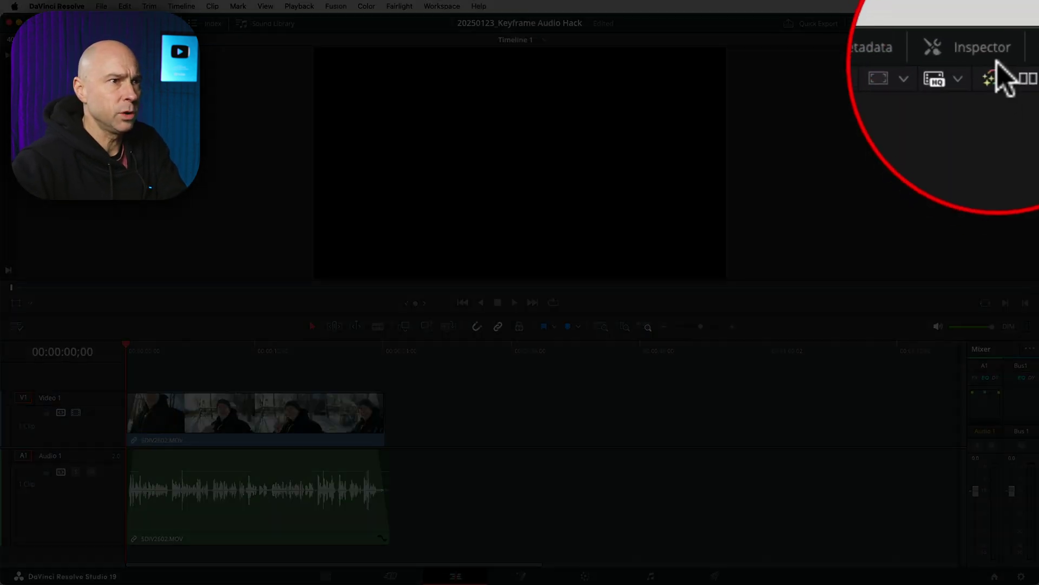
Record live volume keyframes on the audio clip, lowering it from 15.1 to 9.2 during playback
{"action": "left_click", "coordinate": [988, 24]}
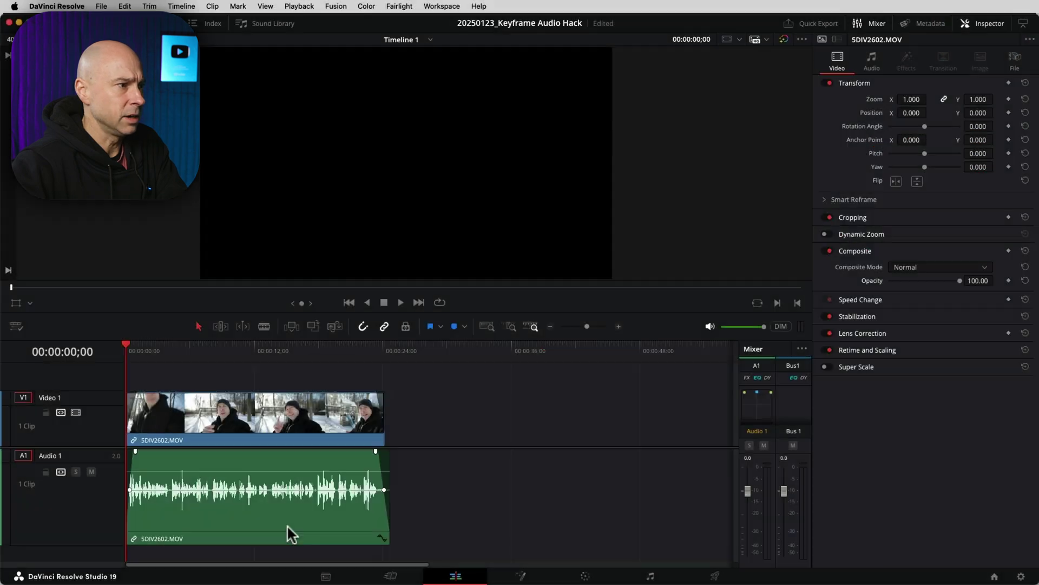
{"action": "left_click", "coordinate": [252, 515]}
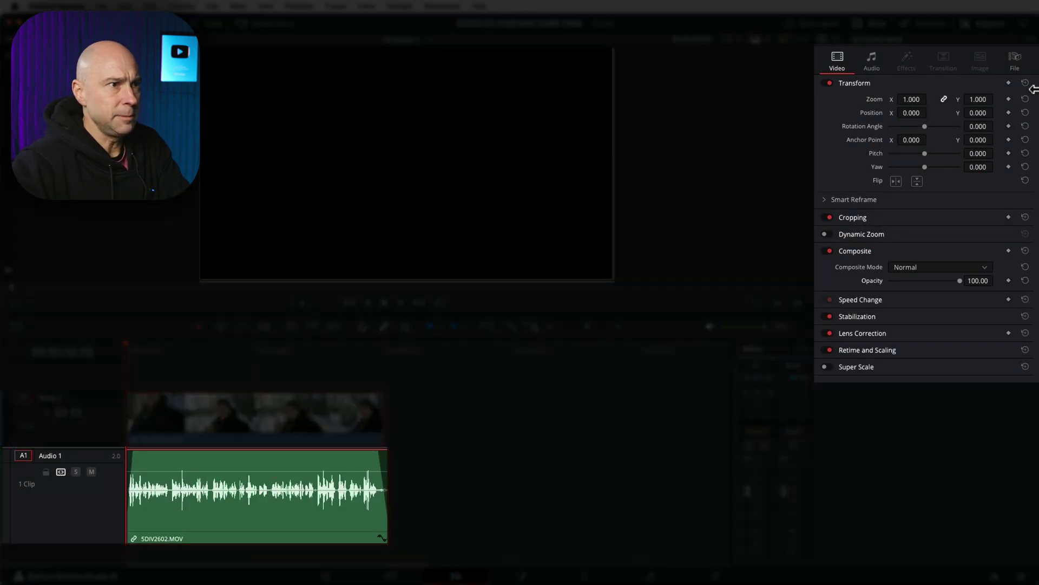
{"action": "left_click", "coordinate": [847, 65]}
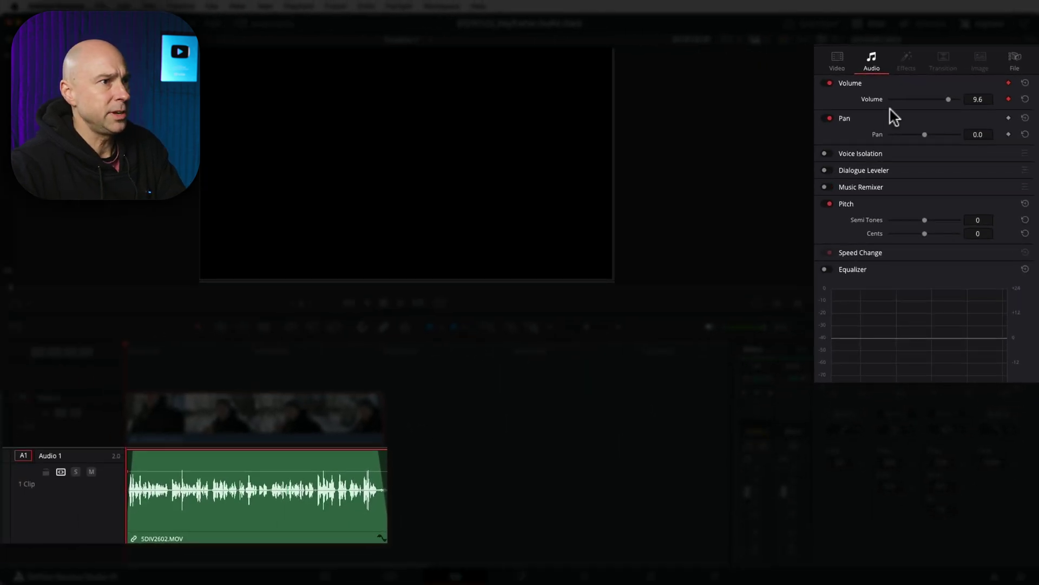
{"action": "key", "text": "space"}
{"action": "left_click_drag", "start_coordinate": [947, 99], "coordinate": [949, 101]}
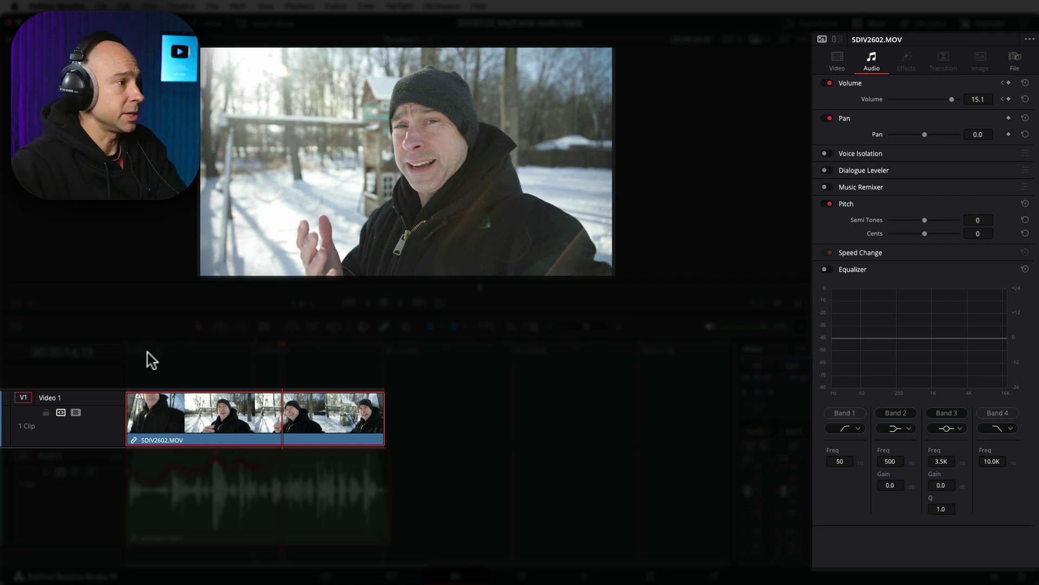
Replay the clip from the start to hear the recorded volume change
{"action": "left_click_drag", "start_coordinate": [145, 352], "coordinate": [93, 346]}
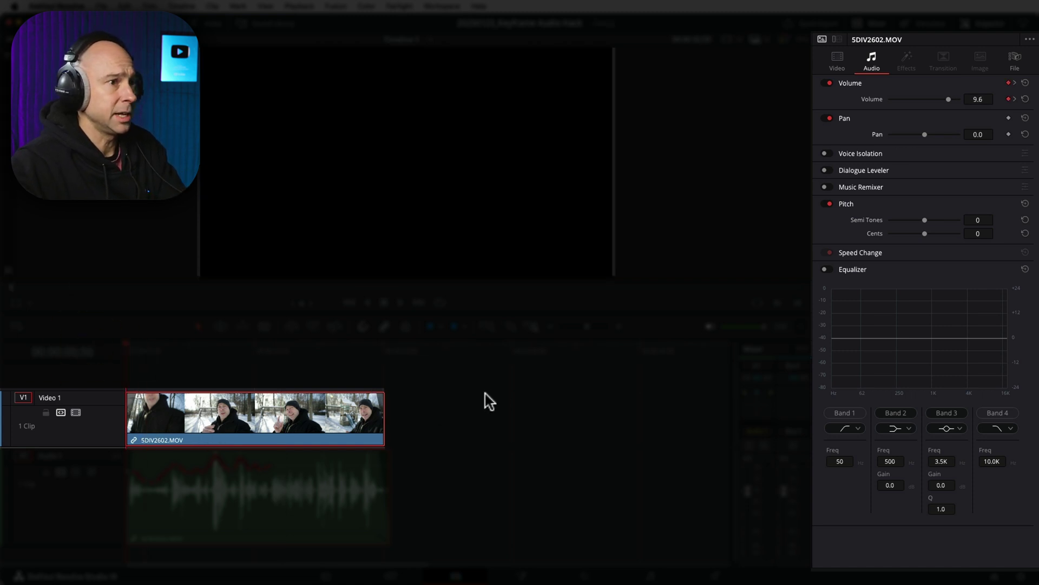
{"action": "key", "text": "space"}
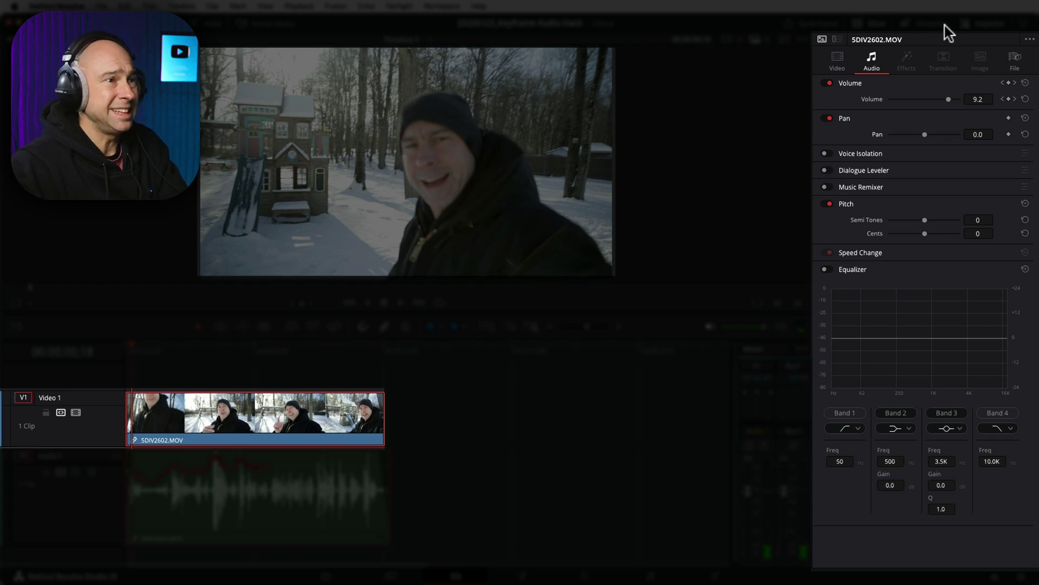
{"action": "left_click", "coordinate": [837, 59]}
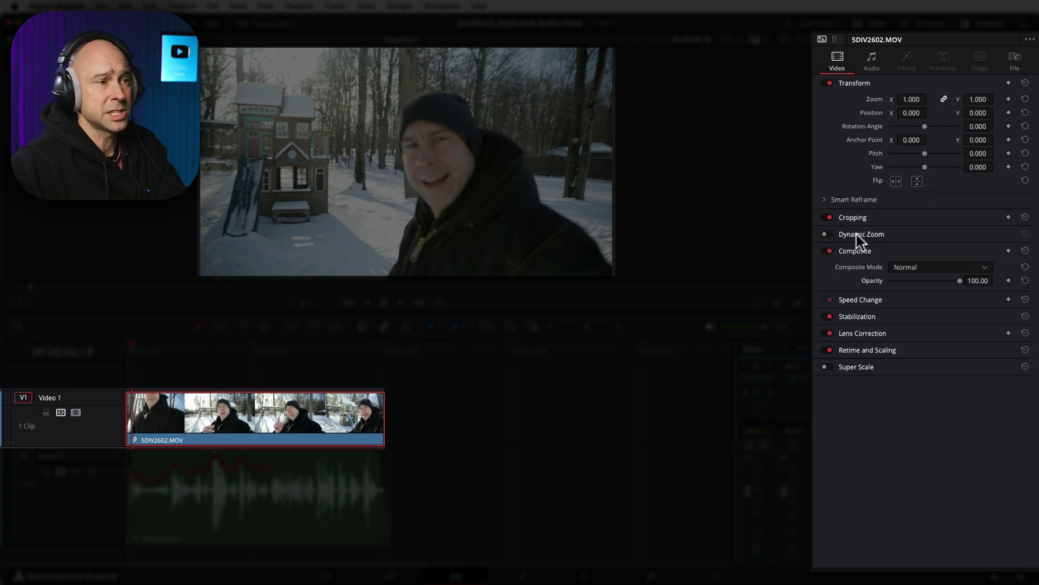
Enable Transform keyframing and record live zoom down to 0.740 and a 20 shift on Position X
{"action": "left_click", "coordinate": [1008, 83]}
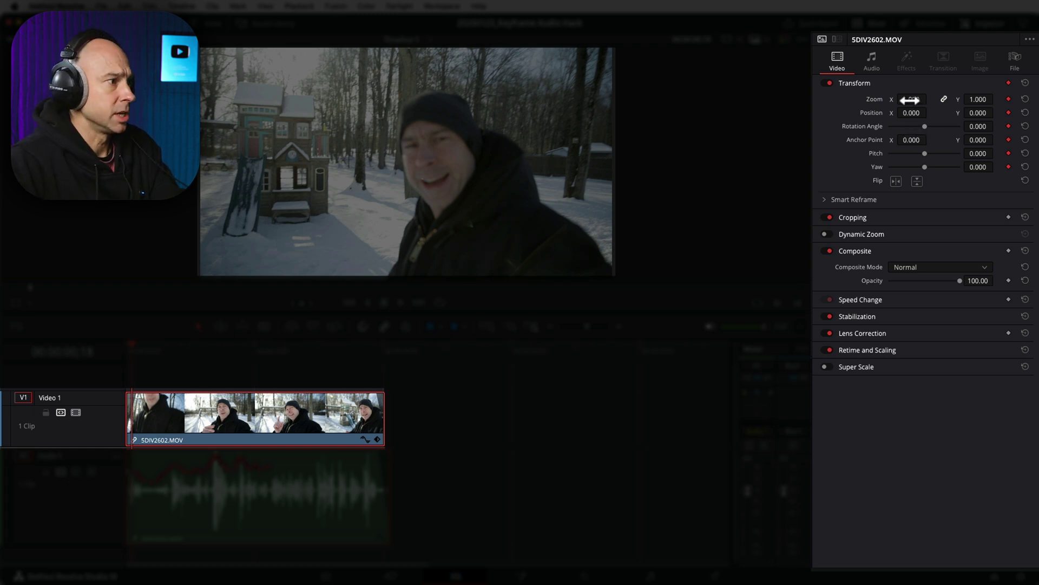
{"action": "key", "text": "space"}
{"action": "left_click_drag", "start_coordinate": [911, 101], "coordinate": [921, 101]}
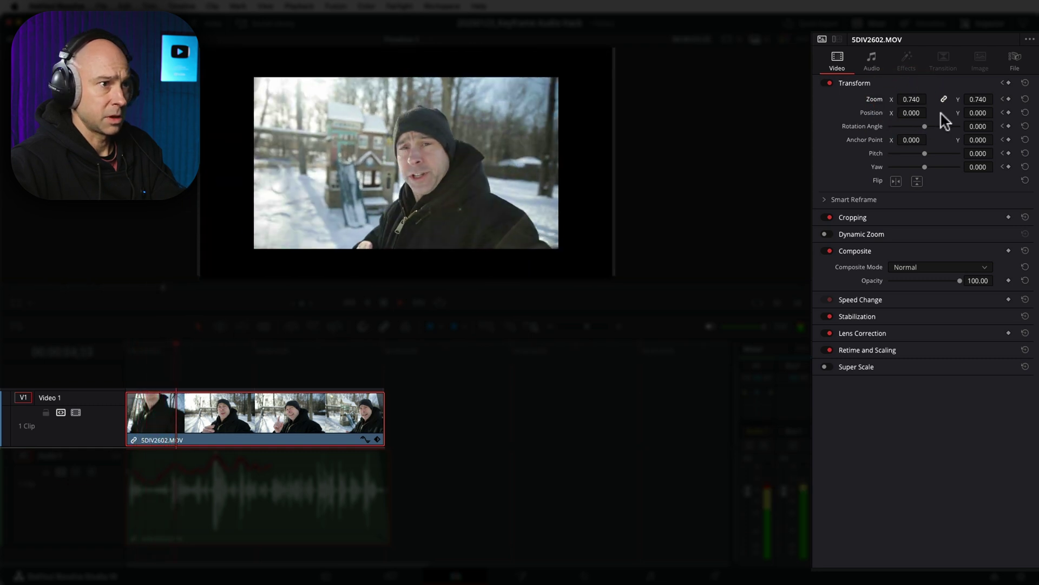
{"action": "key", "text": "space"}
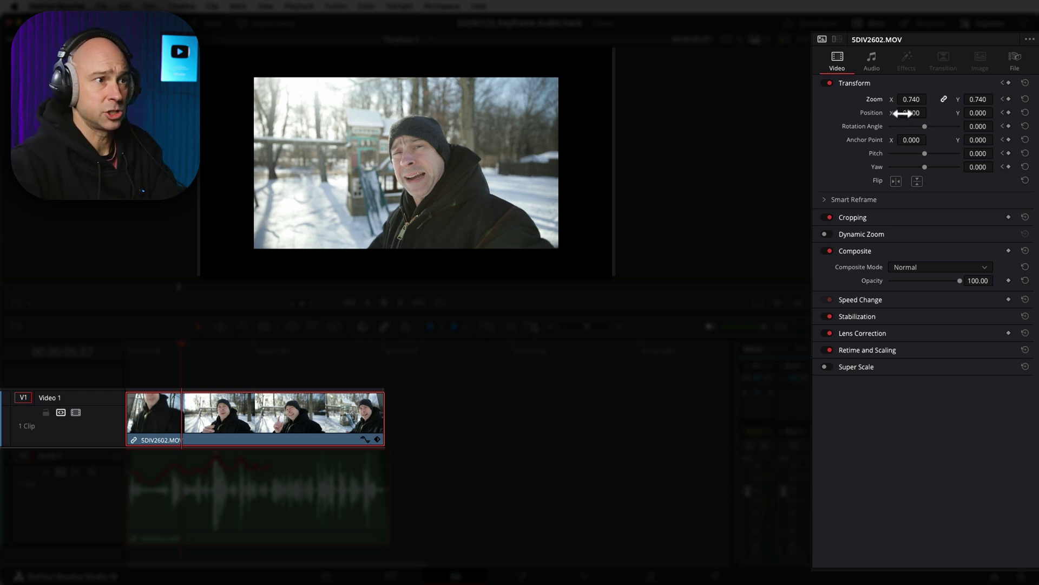
{"action": "key", "text": "space"}
{"action": "mouse_move", "coordinate": [915, 113]}
{"action": "left_mouse_down"}
{"action": "mouse_move", "coordinate": [930, 112]}
{"action": "mouse_move", "coordinate": [884, 139]}
{"action": "mouse_move", "coordinate": [928, 127]}
{"action": "left_mouse_up"}
Set the rotation angle to 0 and record a slight 0.011 pitch tilt live
{"action": "double_click", "coordinate": [976, 128]}
{"action": "type", "text": "0"}
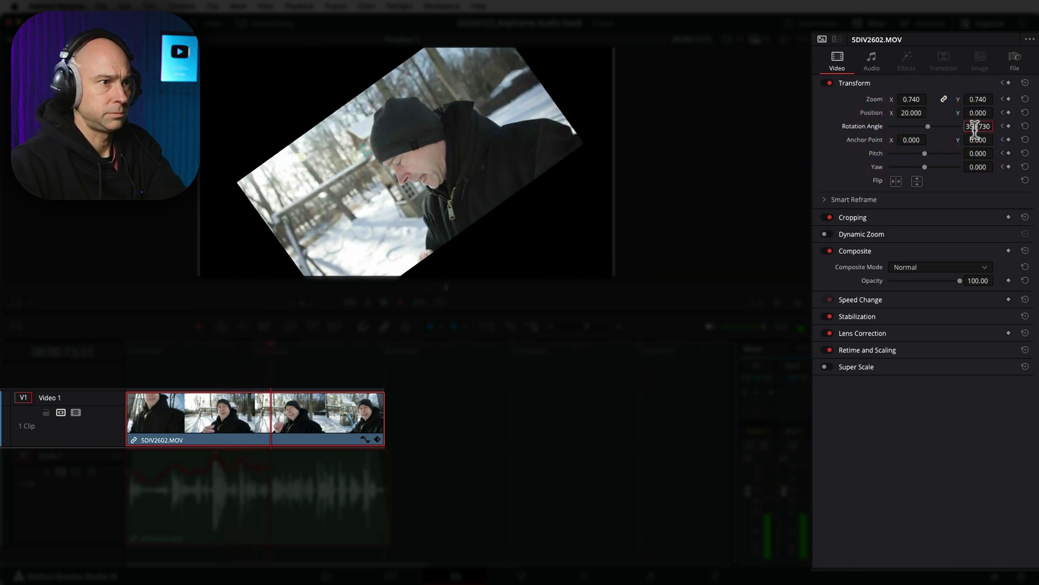
{"action": "key", "text": "Return"}
{"action": "type", "text": "0"}
{"action": "key", "text": "Return"}
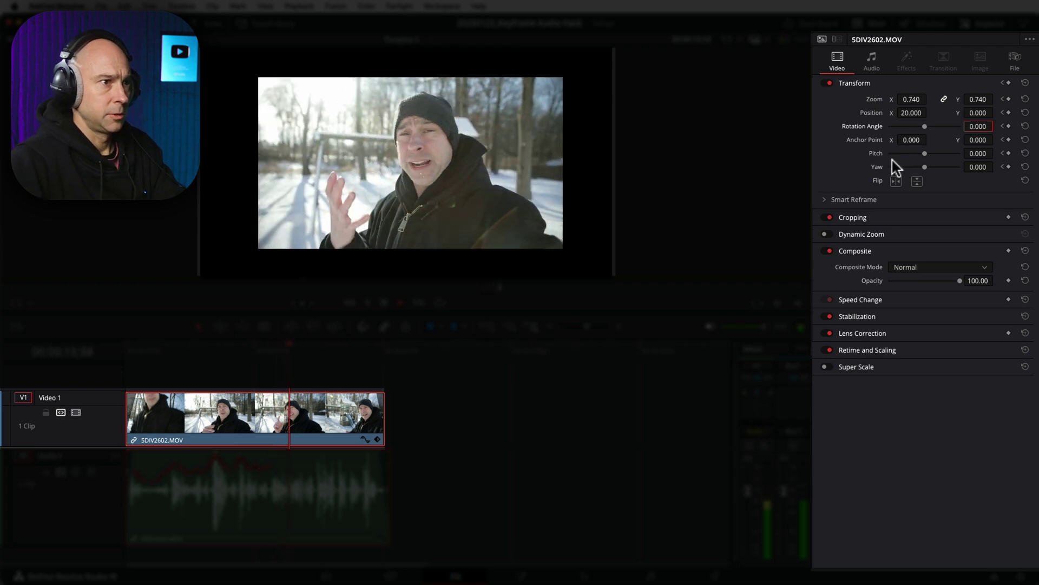
{"action": "left_click_drag", "start_coordinate": [926, 154], "coordinate": [925, 155]}
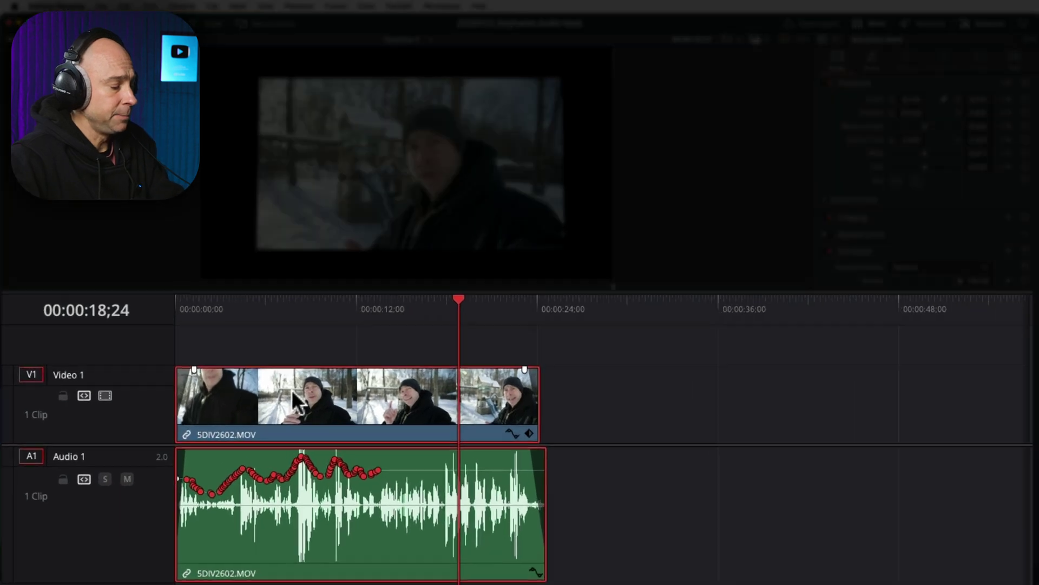
Expand the clip's Transform keyframes into enlarged lanes for Zoom, Position X, Rotation Angle and Pitch
{"action": "scroll", "coordinate": [511, 287], "scroll_direction": "down", "scroll_amount": 8}
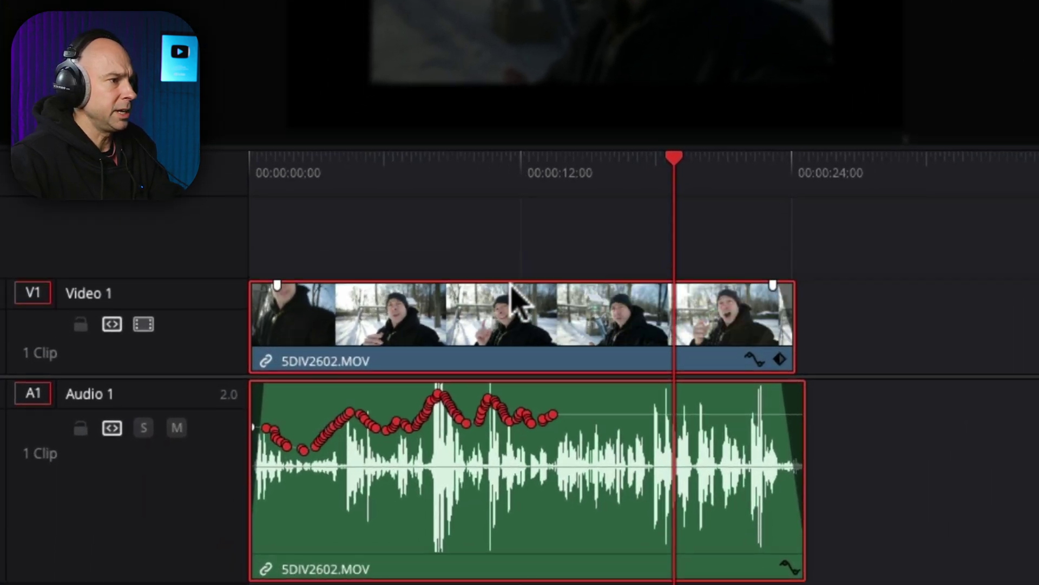
{"action": "scroll", "coordinate": [511, 280], "scroll_direction": "up", "scroll_amount": 7}
{"action": "scroll", "coordinate": [514, 292], "scroll_direction": "up", "scroll_amount": 2}
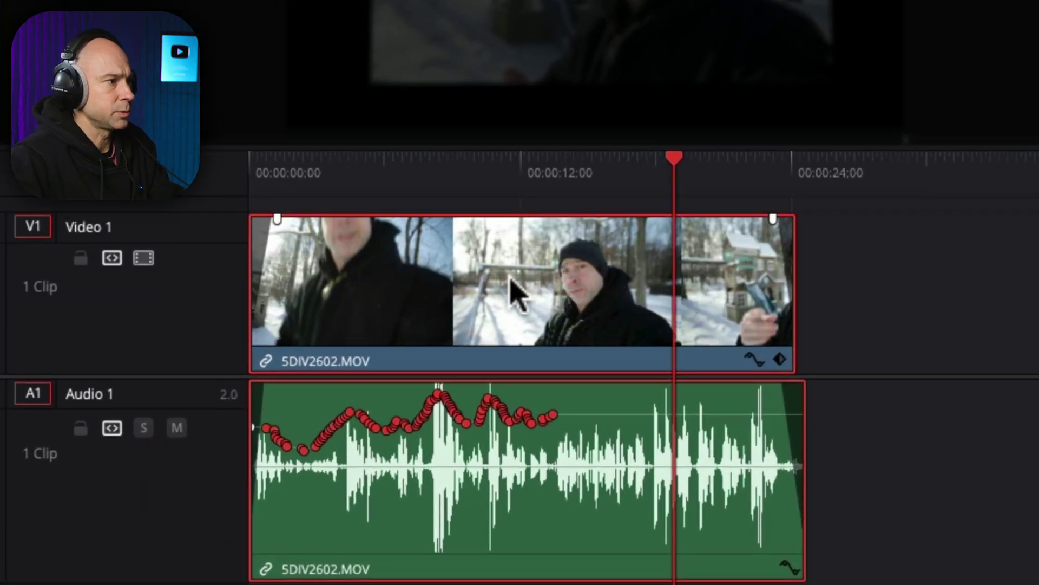
{"action": "scroll", "coordinate": [515, 295], "scroll_direction": "down", "scroll_amount": 5}
{"action": "scroll", "coordinate": [511, 291], "scroll_direction": "up", "scroll_amount": 4}
{"action": "scroll", "coordinate": [506, 278], "scroll_direction": "up", "scroll_amount": 2}
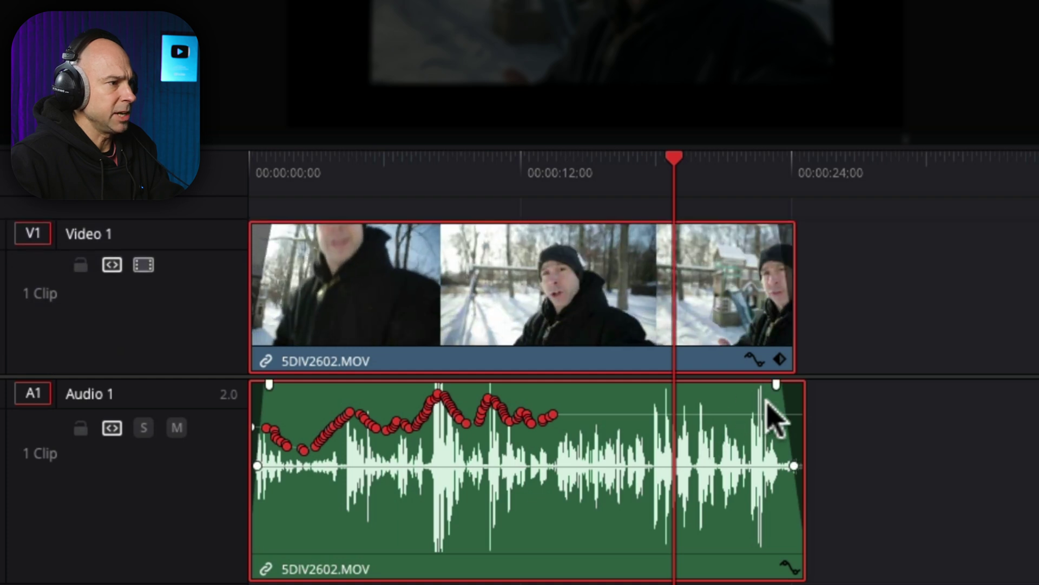
{"action": "left_click", "coordinate": [780, 360]}
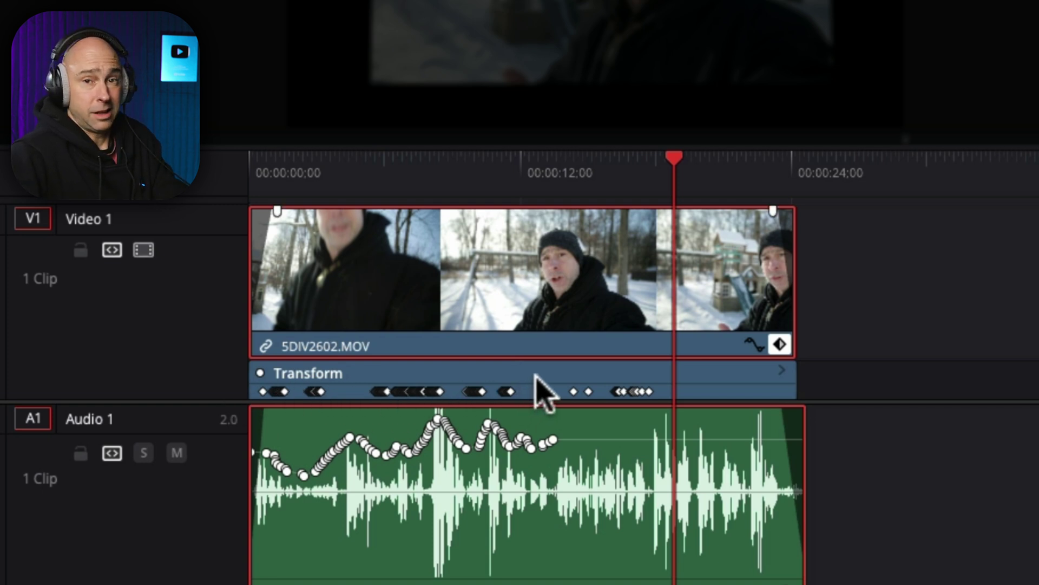
{"action": "left_click", "coordinate": [781, 372]}
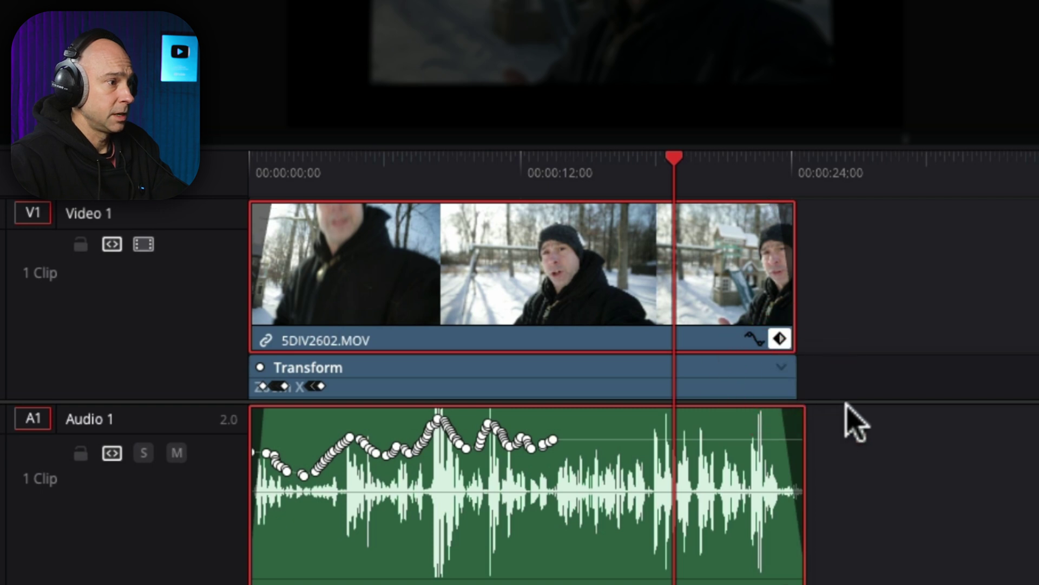
{"action": "left_click_drag", "start_coordinate": [848, 401], "coordinate": [847, 582]}
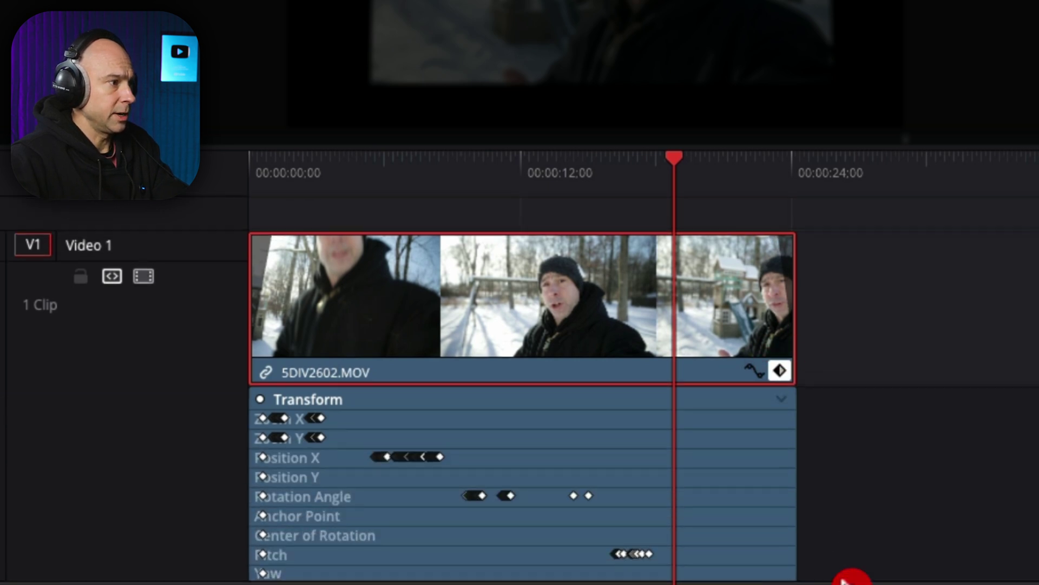
Preview the clip's opening zoomed in, then display the Zoom X keyframe curve ending at 0.74
{"action": "left_click", "coordinate": [272, 172]}
{"action": "key", "text": "super+equal"}
{"action": "key", "text": "super+equal"}
{"action": "key", "text": "super+equal"}
{"action": "key", "text": "super+equal"}
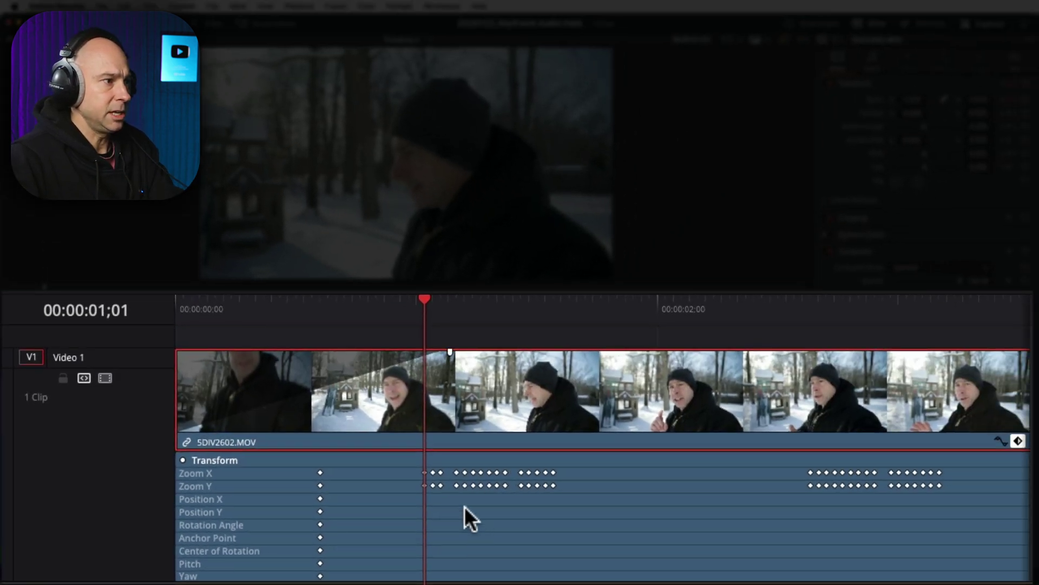
{"action": "key", "text": "space"}
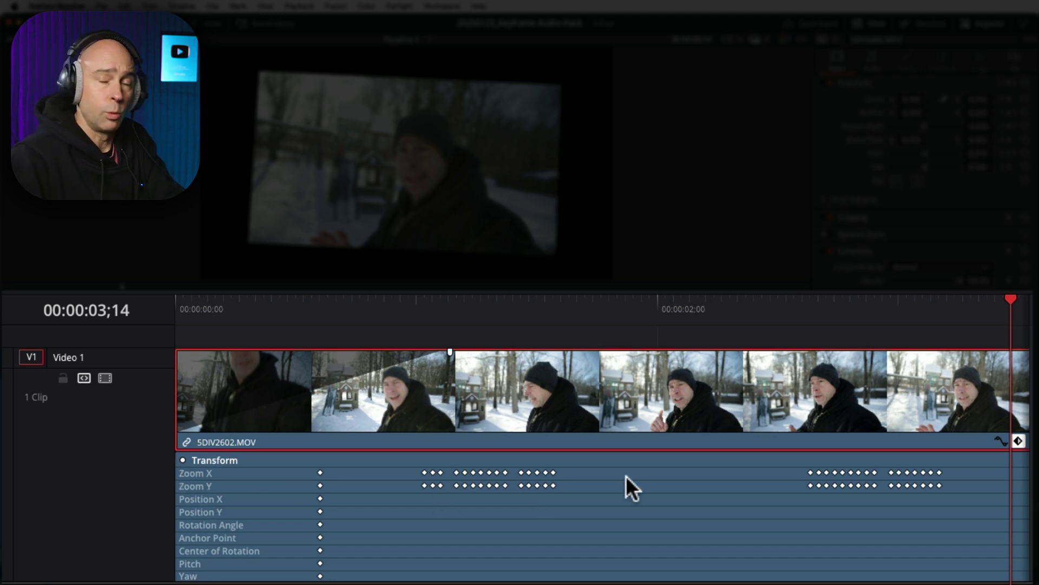
{"action": "key", "text": "super+minus"}
{"action": "key", "text": "super+minus"}
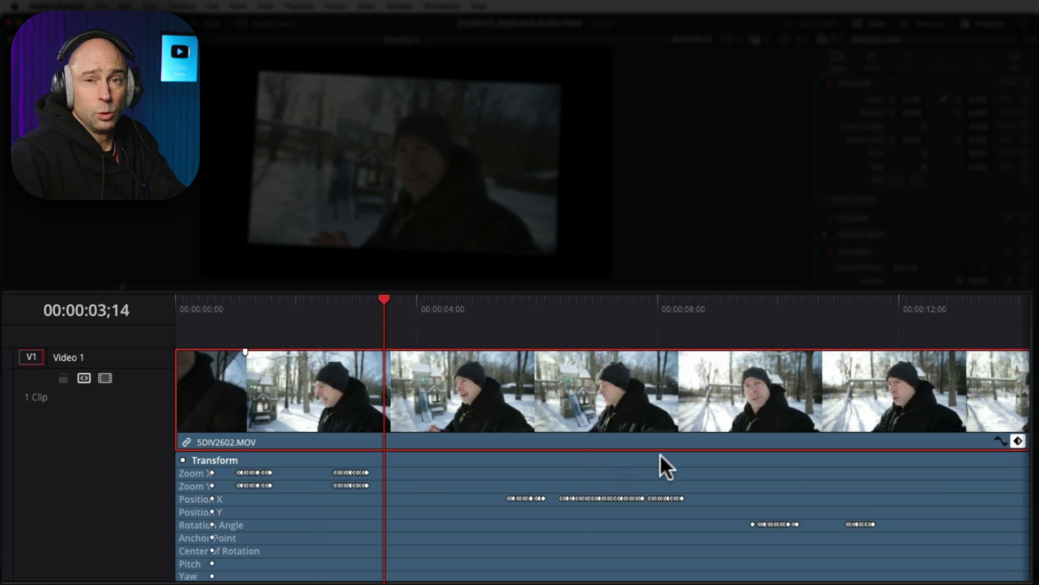
{"action": "left_click", "coordinate": [1000, 440]}
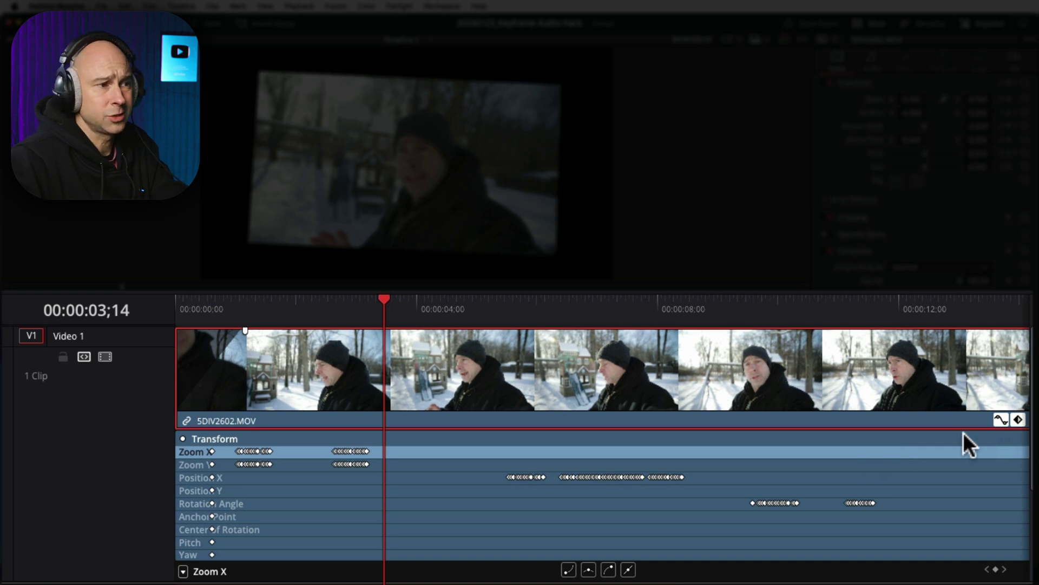
{"action": "scroll", "coordinate": [704, 485], "scroll_direction": "down", "scroll_amount": 3}
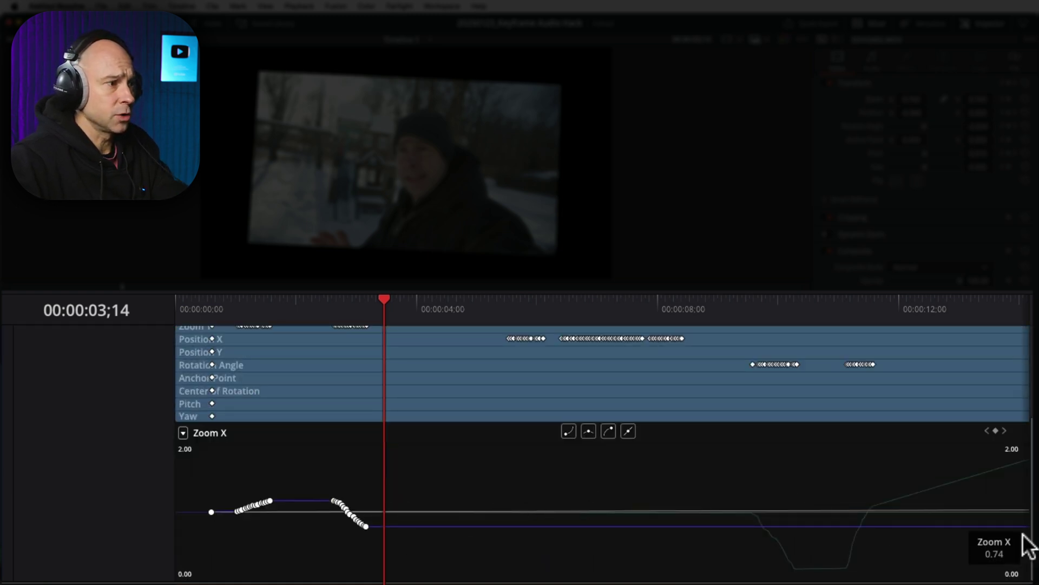
{"action": "left_click", "coordinate": [183, 431]}
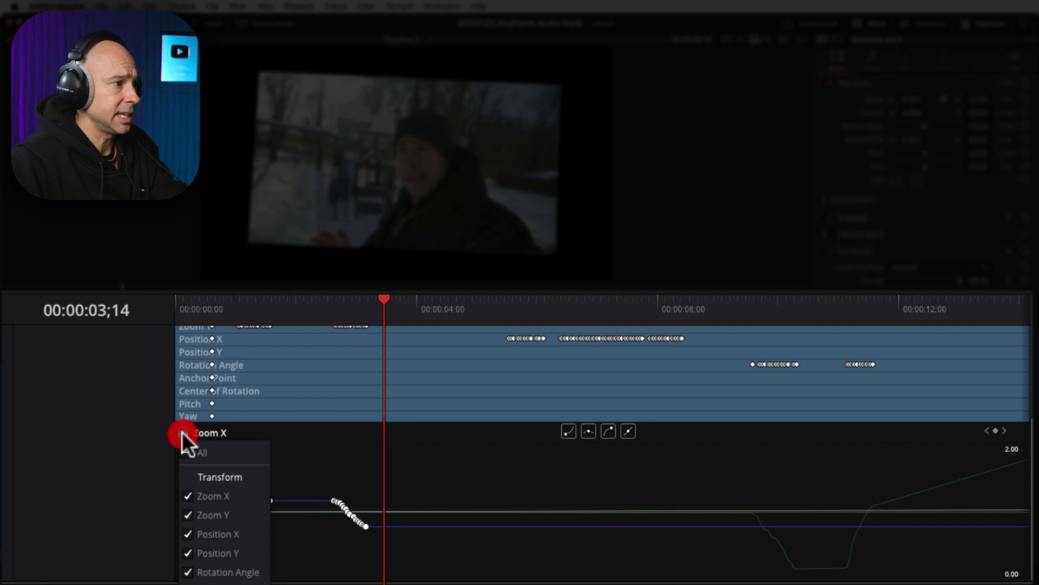
{"action": "left_click", "coordinate": [441, 470]}
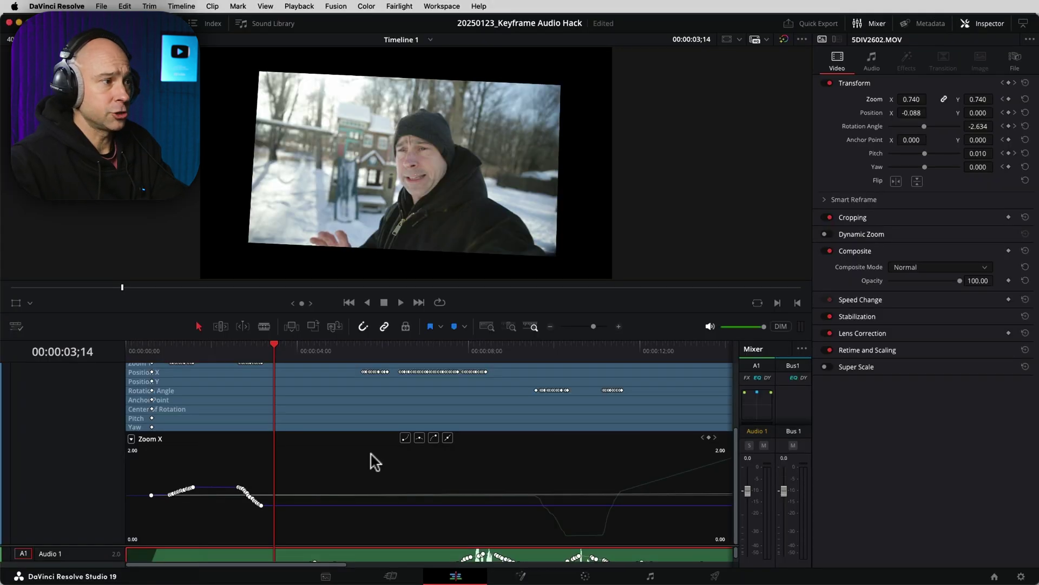
{"action": "scroll", "coordinate": [520, 455], "scroll_direction": "up", "scroll_amount": 5}
From the start, record live opacity keyframes dipping to 3.82 and returning to 100
{"action": "left_click_drag", "start_coordinate": [192, 311], "coordinate": [128, 309]}
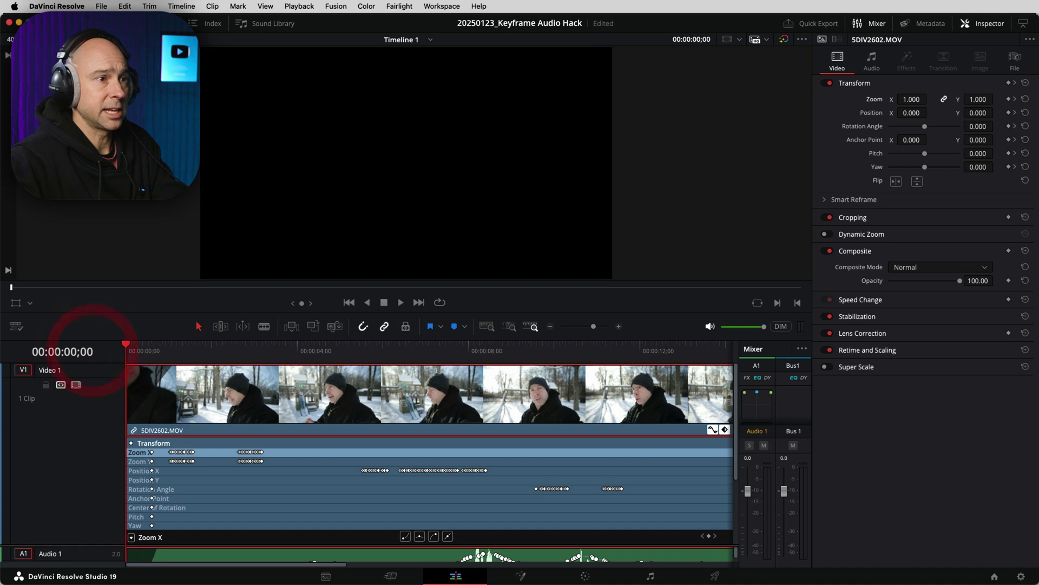
{"action": "left_click", "coordinate": [1009, 251]}
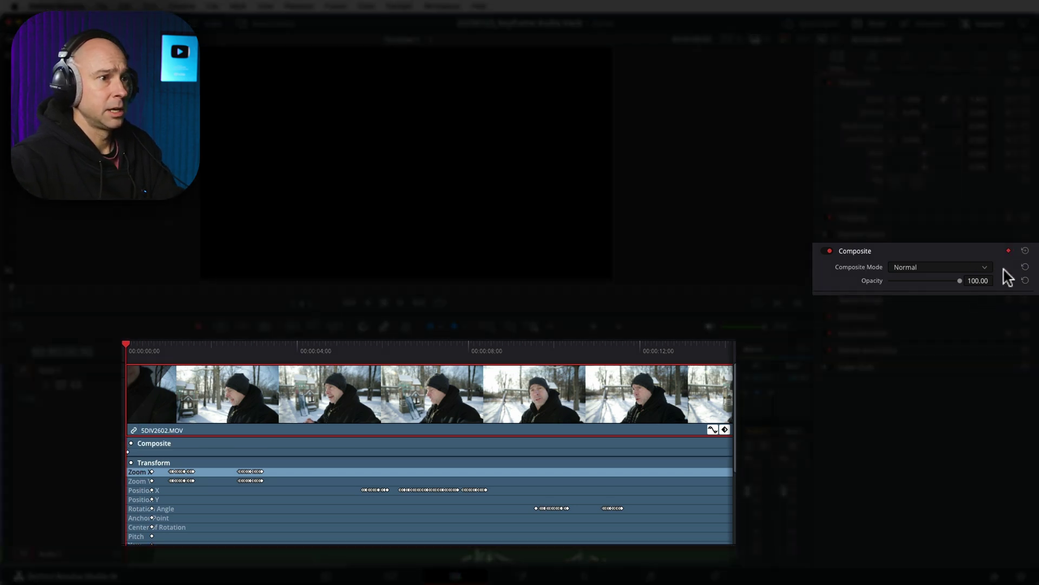
{"action": "key", "text": "space"}
{"action": "left_click_drag", "start_coordinate": [960, 280], "coordinate": [993, 294]}
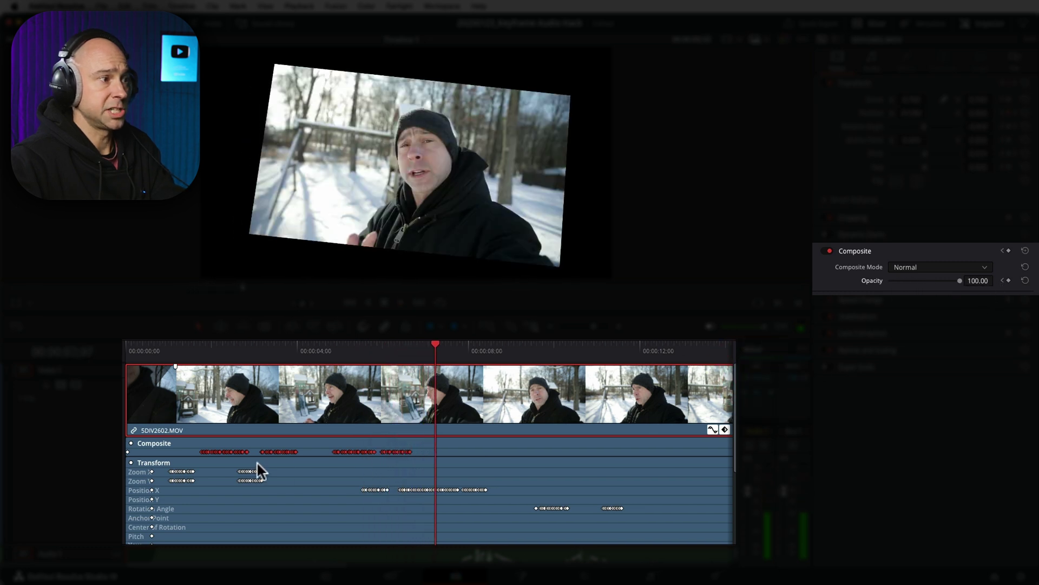